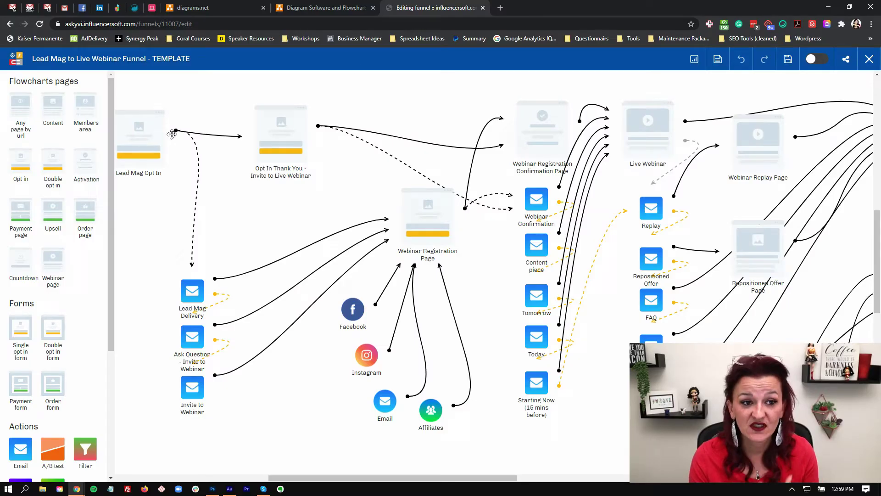
Step: Switch from the Influencersoft funnel editor to the diagrams.net homepage tab
{"action": "left_click", "coordinate": [306, 11]}
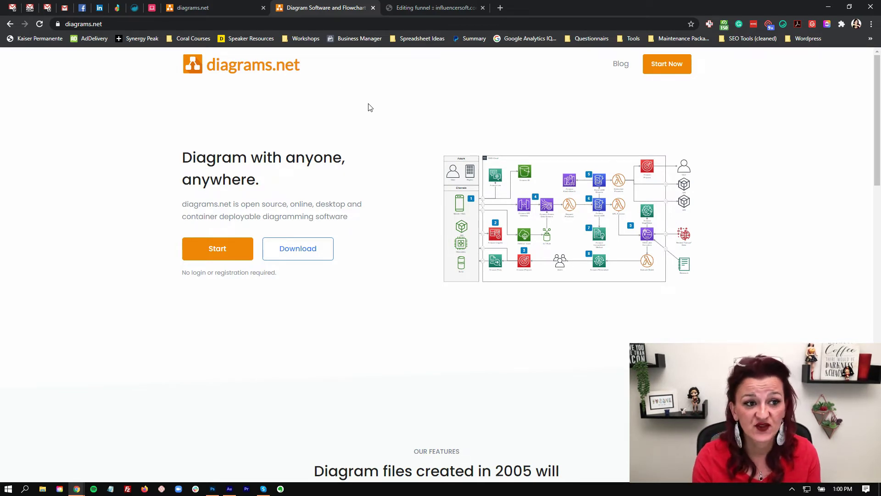
Step: Bring up app.diagrams.net with its Google Drive create-or-open prompt
{"action": "left_click", "coordinate": [214, 10]}
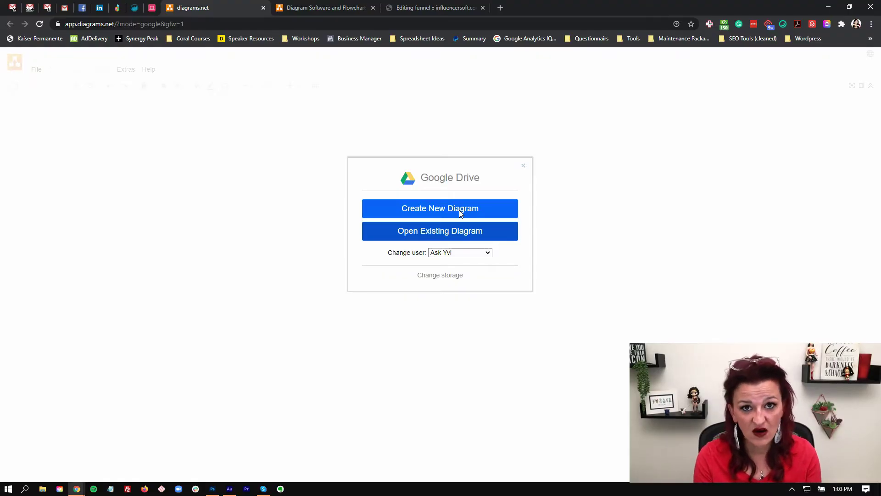
Step: Create a new Blank Diagram and save it in the Google Drive root folder
{"action": "left_click", "coordinate": [461, 213]}
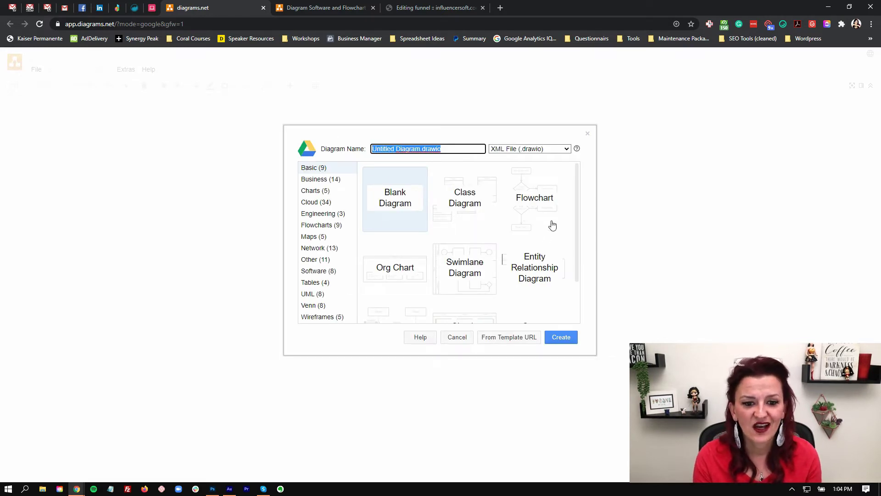
{"action": "scroll", "coordinate": [551, 227], "scroll_direction": "down", "scroll_amount": 1}
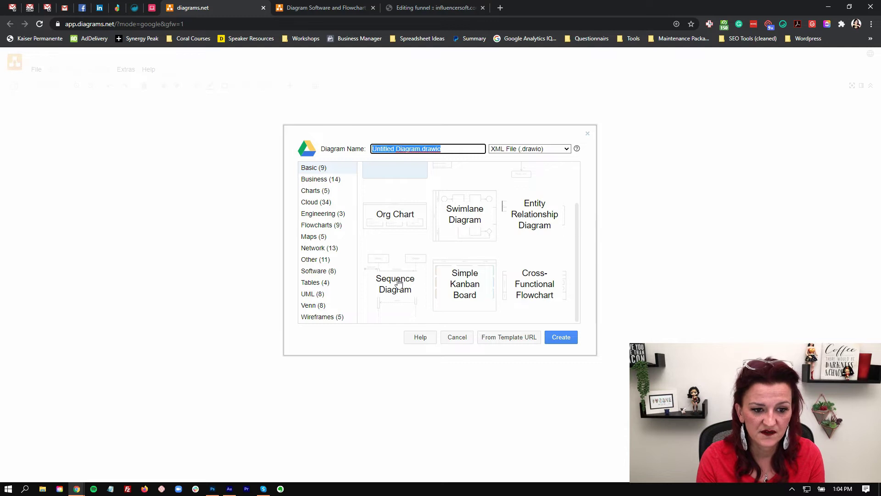
{"action": "scroll", "coordinate": [399, 283], "scroll_direction": "up", "scroll_amount": 1}
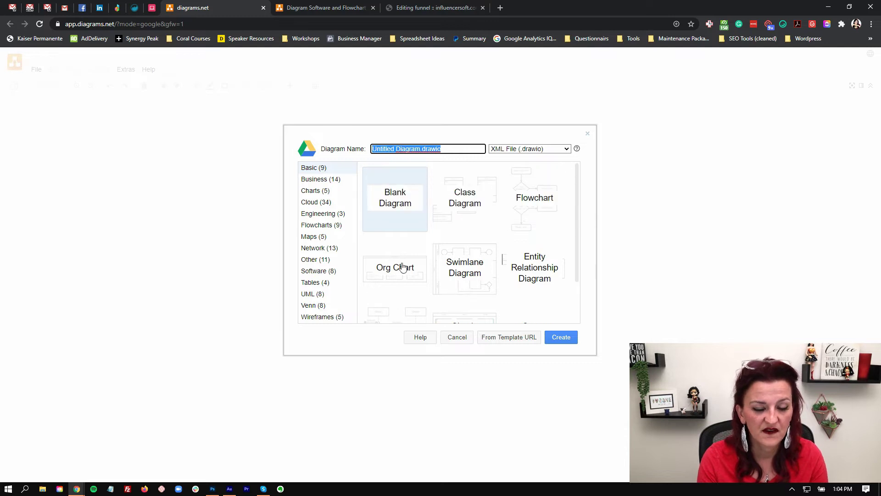
{"action": "left_click", "coordinate": [388, 204]}
{"action": "left_click", "coordinate": [560, 338]}
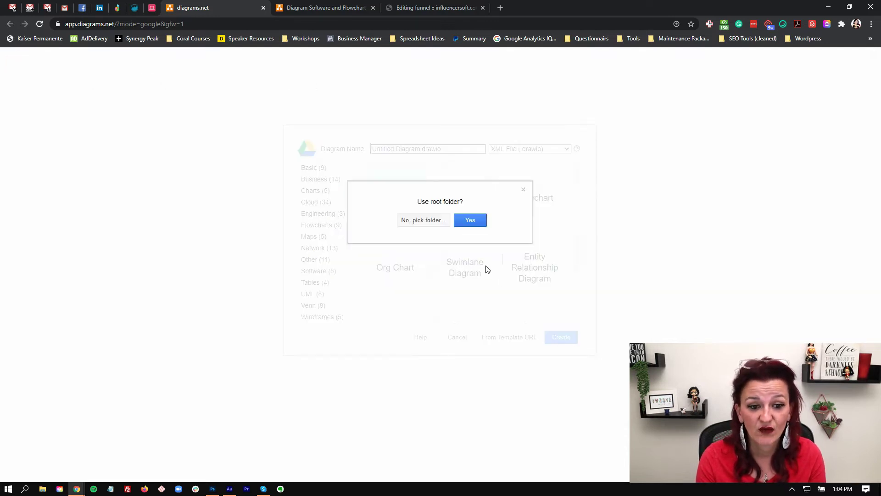
{"action": "left_click", "coordinate": [470, 221]}
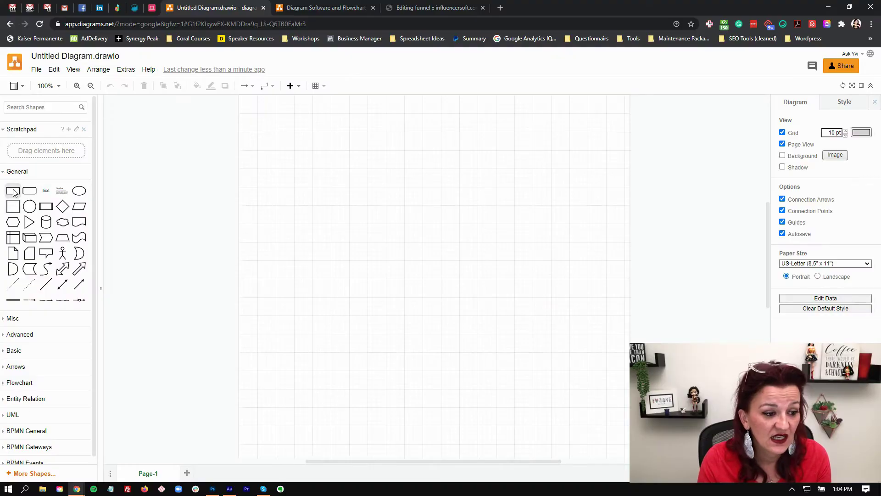
Step: Drop a Rectangle from the General palette onto the upper left of the canvas
{"action": "mouse_move", "coordinate": [12, 190]}
{"action": "left_mouse_down"}
{"action": "mouse_move", "coordinate": [186, 183]}
{"action": "mouse_move", "coordinate": [264, 128]}
{"action": "left_mouse_up"}
Step: Add two more rectangles to the right and label the first box 'website'
{"action": "left_click_drag", "start_coordinate": [12, 190], "coordinate": [358, 140]}
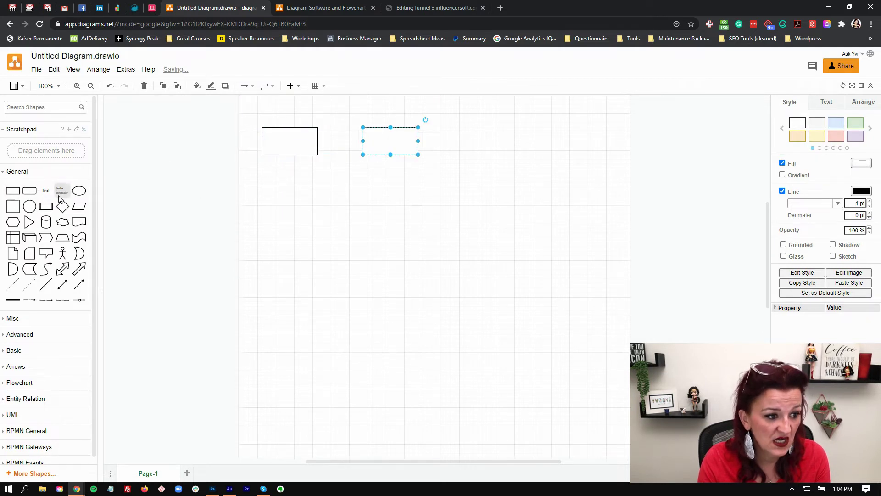
{"action": "left_click_drag", "start_coordinate": [13, 190], "coordinate": [472, 138]}
{"action": "left_click", "coordinate": [294, 145]}
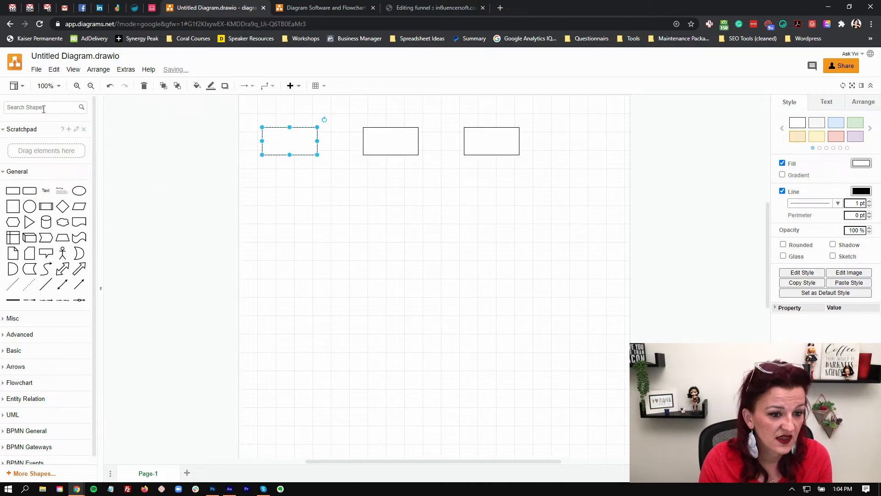
{"action": "double_click", "coordinate": [283, 139]}
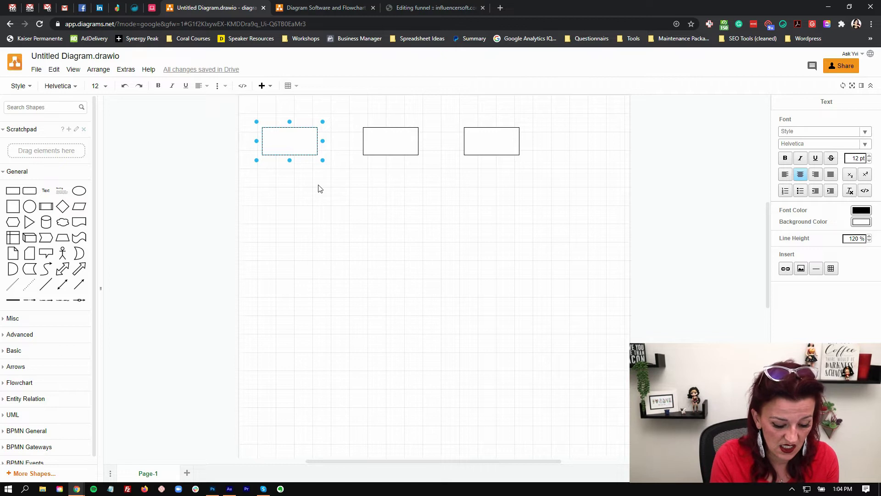
{"action": "type", "text": "website"}
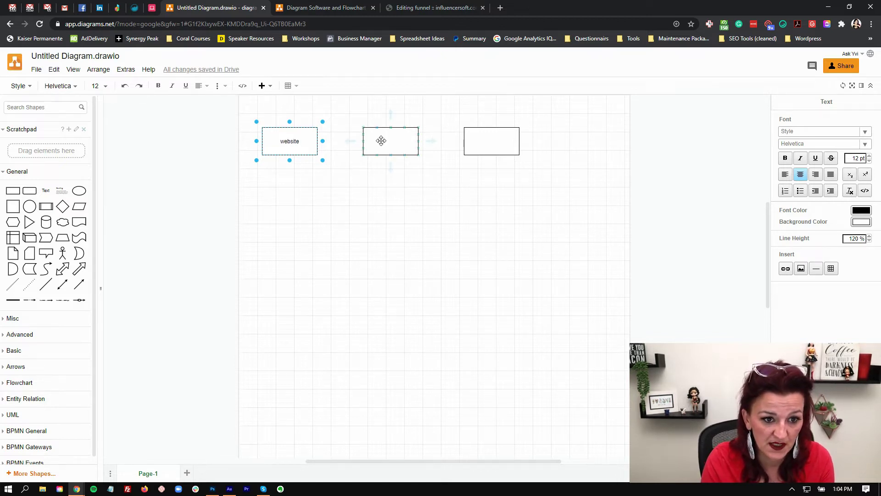
Step: Label the other boxes 'facebook' and 'email', then add an empty box below facebook
{"action": "left_click", "coordinate": [404, 145]}
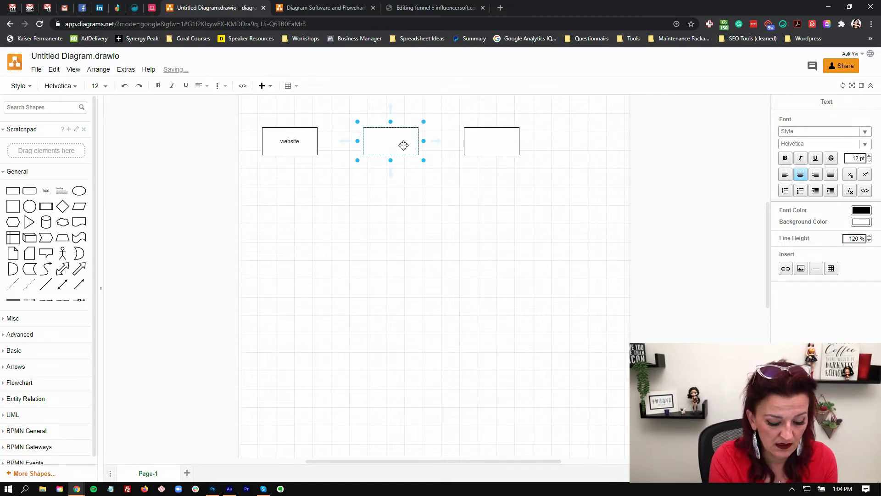
{"action": "type", "text": "facebook"}
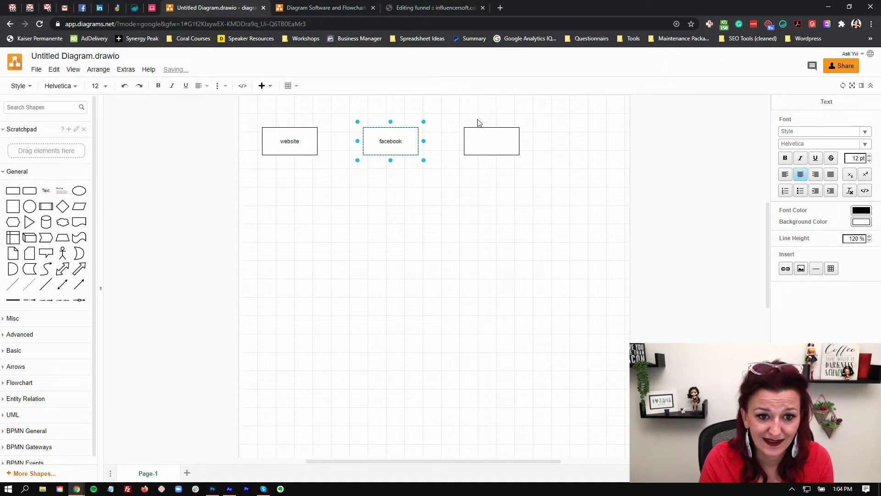
{"action": "left_click", "coordinate": [488, 142]}
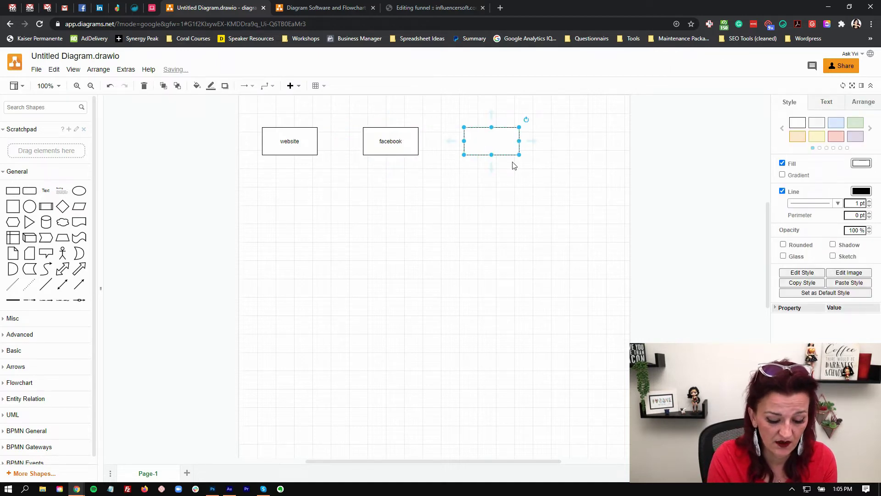
{"action": "type", "text": "email"}
{"action": "left_click", "coordinate": [440, 230]}
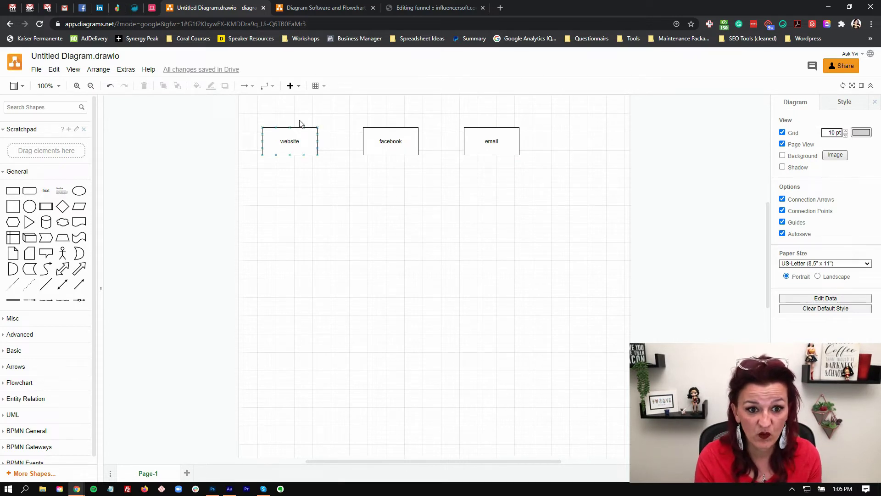
{"action": "left_click_drag", "start_coordinate": [24, 191], "coordinate": [370, 209]}
Step: Label the new box 'call' and add a 'JumpStart' box beneath it
{"action": "double_click", "coordinate": [386, 219]}
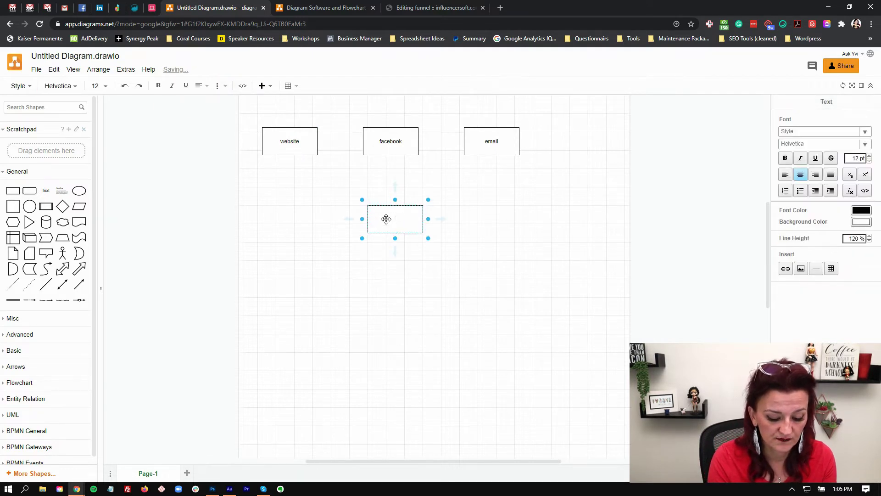
{"action": "type", "text": "call"}
{"action": "left_click", "coordinate": [363, 257]}
{"action": "left_click_drag", "start_coordinate": [4, 196], "coordinate": [384, 274]}
{"action": "type", "text": "Num"}
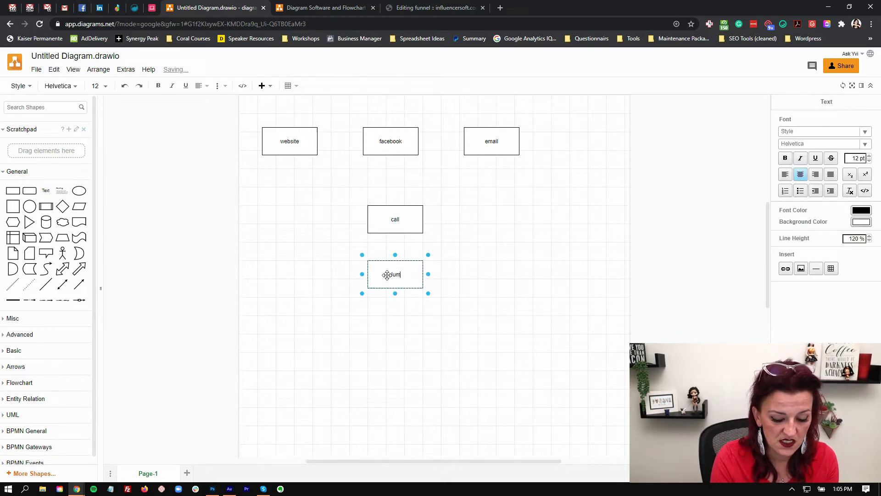
{"action": "type", "text": "pStart"}
{"action": "left_click", "coordinate": [163, 273]}
Step: Add two bottom boxes labelled 'monthly retainer' (left) and 'intensive' (right)
{"action": "left_click_drag", "start_coordinate": [12, 192], "coordinate": [281, 332]}
{"action": "left_click_drag", "start_coordinate": [13, 191], "coordinate": [528, 343]}
{"action": "double_click", "coordinate": [312, 347]}
{"action": "type", "text": "m"}
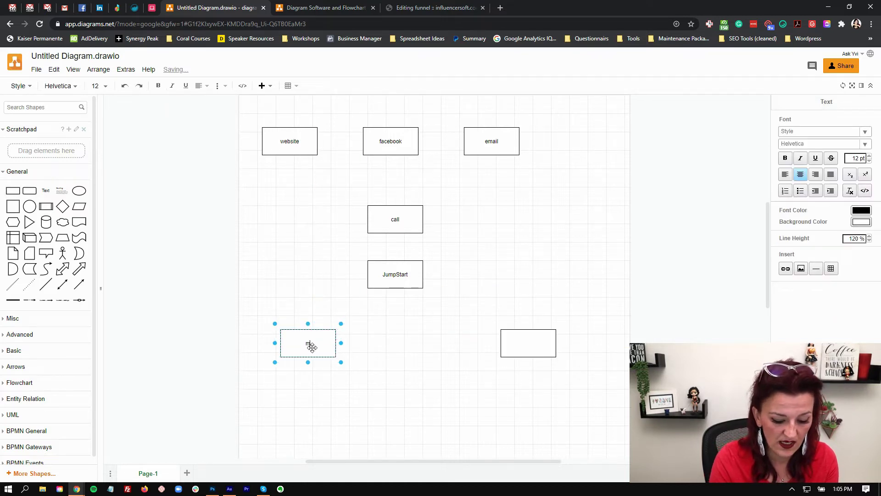
{"action": "type", "text": "onthly retainer"}
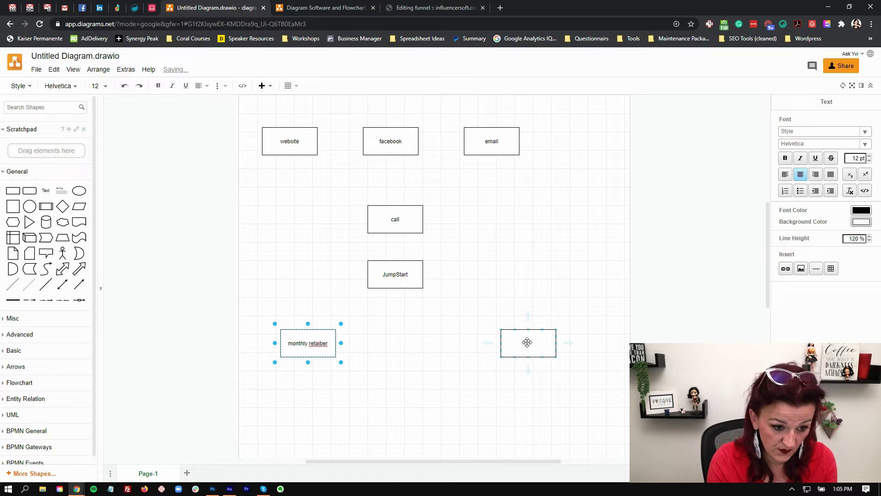
{"action": "left_click", "coordinate": [533, 343]}
{"action": "type", "text": "intersive"}
{"action": "left_click", "coordinate": [459, 321]}
Step: Connect website to call with an arrow bent into an elbow
{"action": "left_click_drag", "start_coordinate": [79, 284], "coordinate": [367, 219]}
{"action": "left_click_drag", "start_coordinate": [281, 176], "coordinate": [290, 147]}
{"action": "left_click_drag", "start_coordinate": [327, 187], "coordinate": [294, 224]}
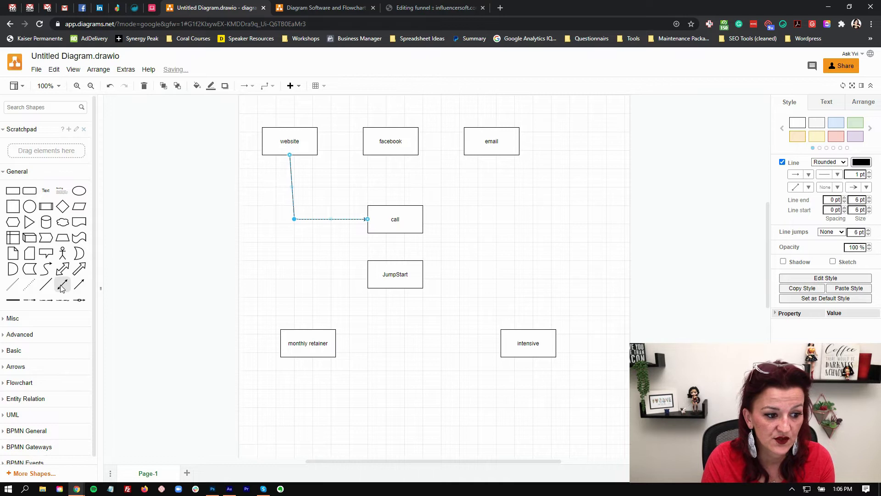
Step: Remove a stray arrow and connect facebook and email to call with arrows
{"action": "left_click", "coordinate": [79, 284]}
{"action": "mouse_move", "coordinate": [444, 266]}
{"action": "left_mouse_down"}
{"action": "mouse_move", "coordinate": [408, 166]}
{"action": "mouse_move", "coordinate": [399, 166]}
{"action": "mouse_move", "coordinate": [456, 220]}
{"action": "mouse_move", "coordinate": [434, 266]}
{"action": "mouse_move", "coordinate": [444, 267]}
{"action": "left_mouse_up"}
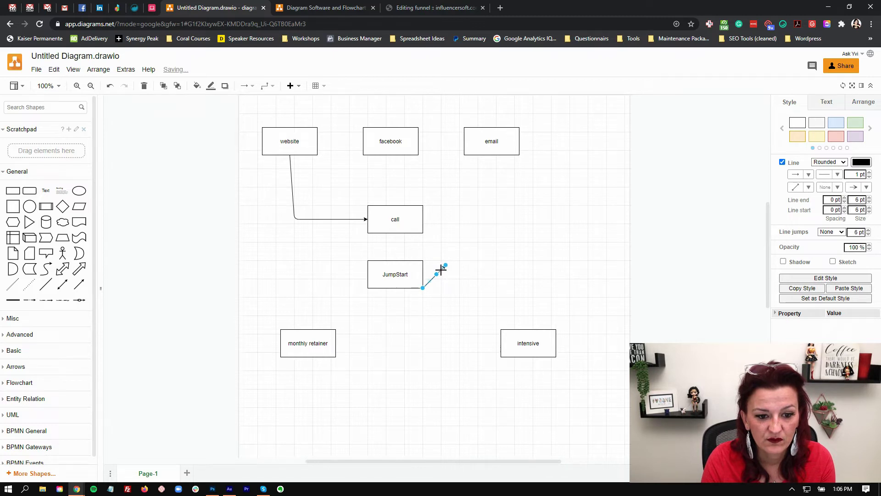
{"action": "key", "text": "Delete"}
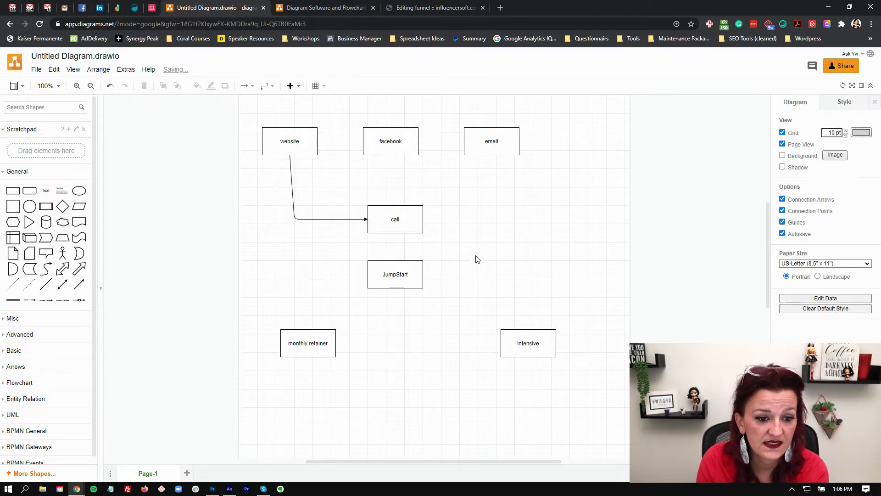
{"action": "left_click_drag", "start_coordinate": [85, 286], "coordinate": [393, 158]}
{"action": "left_click_drag", "start_coordinate": [510, 151], "coordinate": [423, 219]}
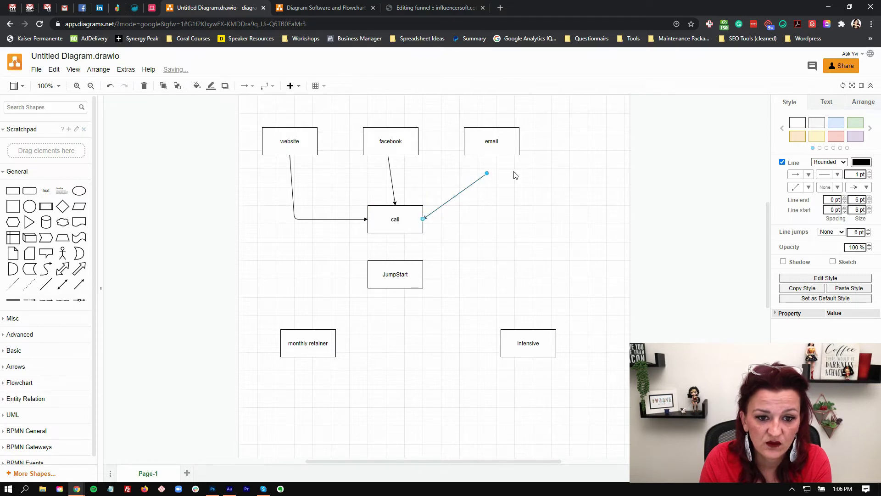
{"action": "left_click_drag", "start_coordinate": [486, 176], "coordinate": [492, 155]}
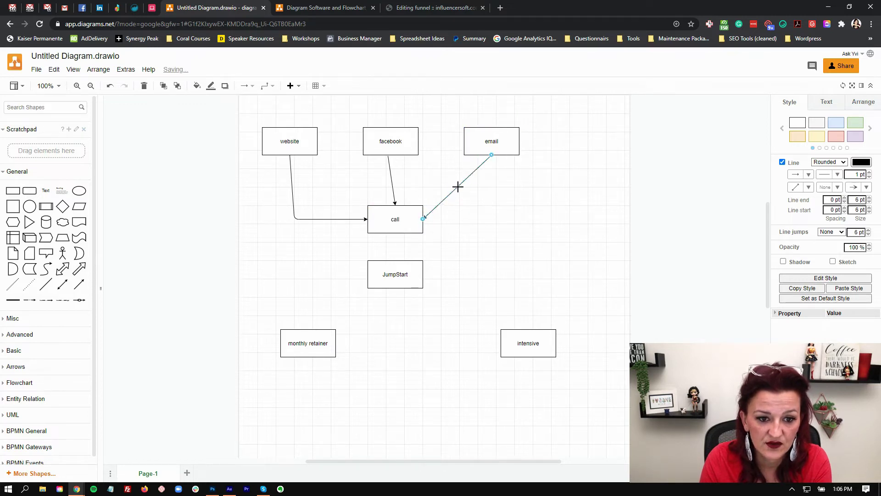
Step: Link call to JumpStart, and JumpStart to monthly retainer and intensive
{"action": "left_click_drag", "start_coordinate": [79, 285], "coordinate": [395, 234]}
{"action": "left_click_drag", "start_coordinate": [393, 292], "coordinate": [306, 340]}
{"action": "left_click_drag", "start_coordinate": [394, 298], "coordinate": [391, 299]}
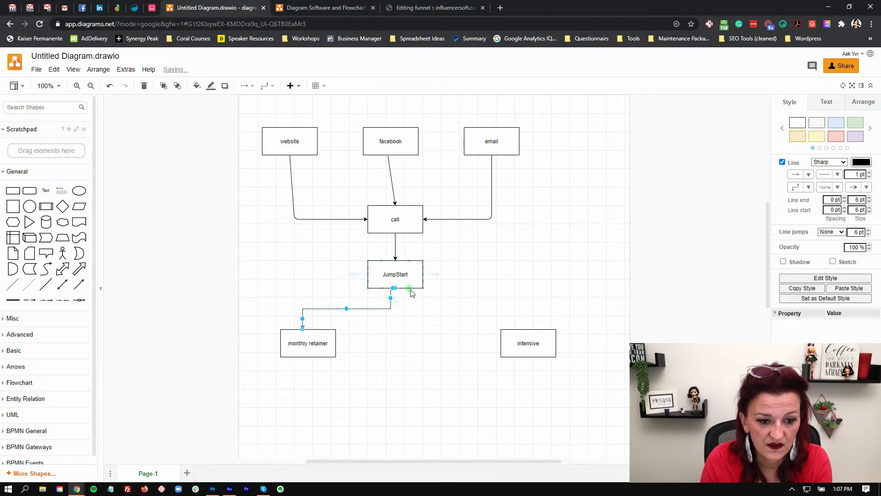
{"action": "left_click_drag", "start_coordinate": [426, 326], "coordinate": [477, 326]}
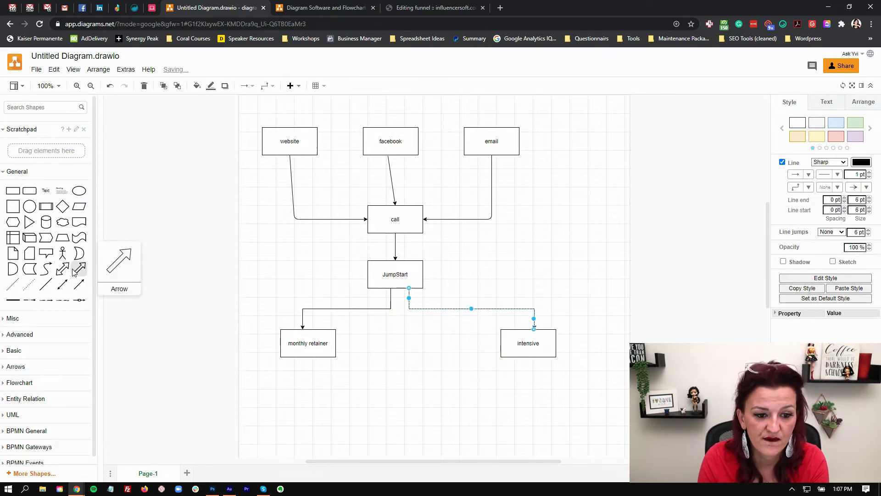